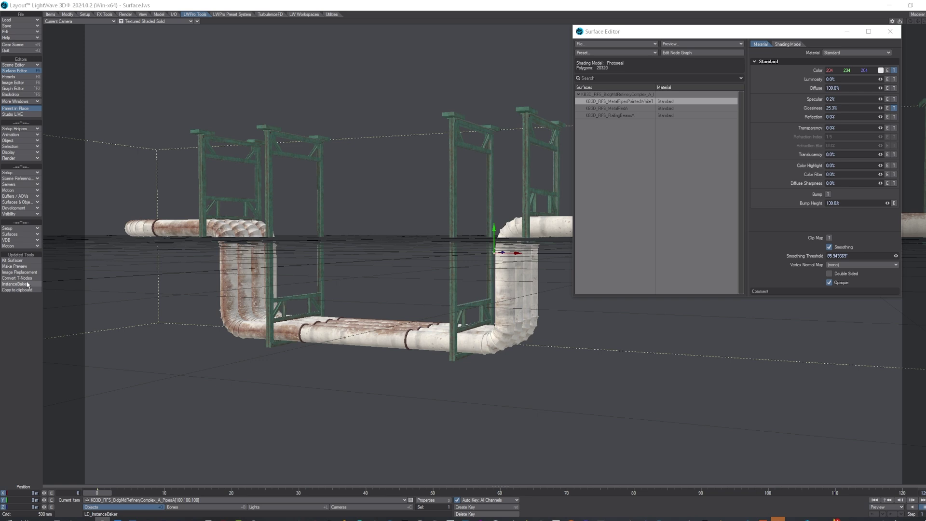
# - Select MetalRedA and RailingBeamsA and convert just those selected surfaces to Octane Universal Material
pyautogui.click(622, 108)
pyautogui.click(615, 115)
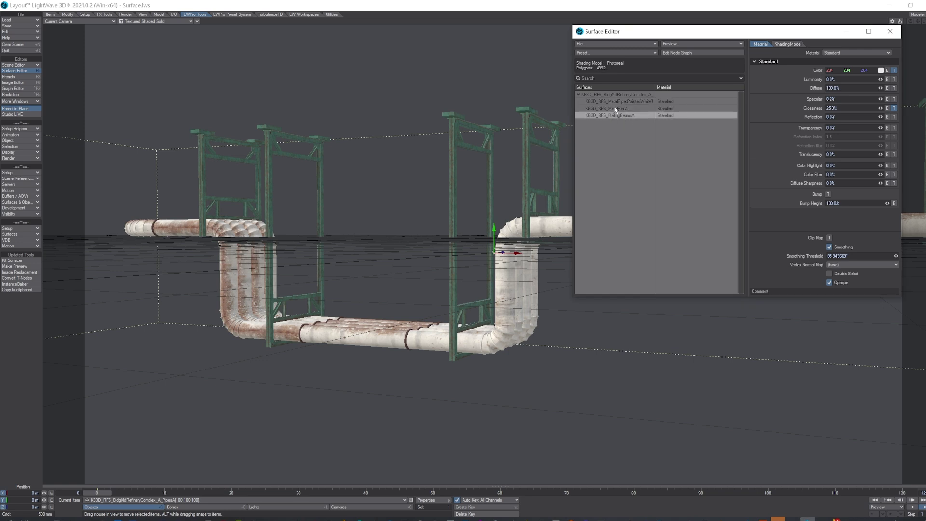
pyautogui.click(615, 108)
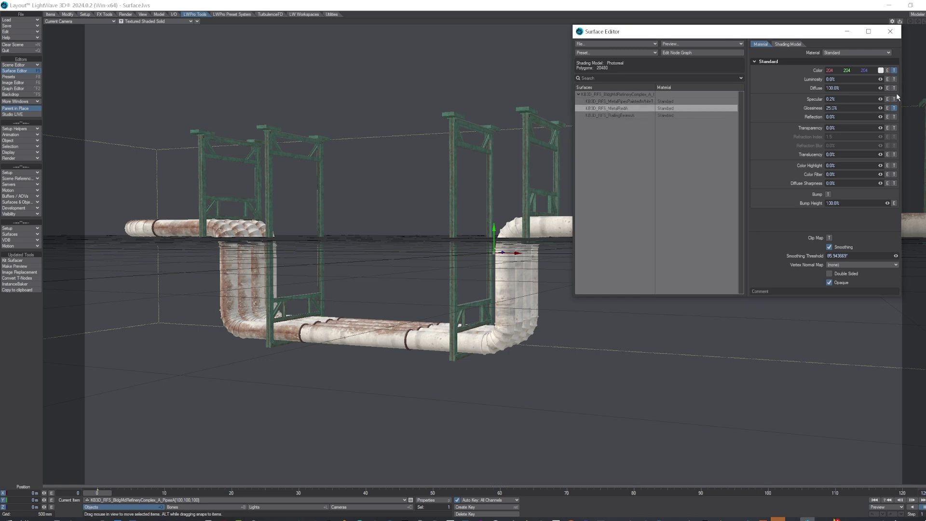
pyautogui.keyDown('shift'); pyautogui.click(616, 117); pyautogui.keyUp('shift')
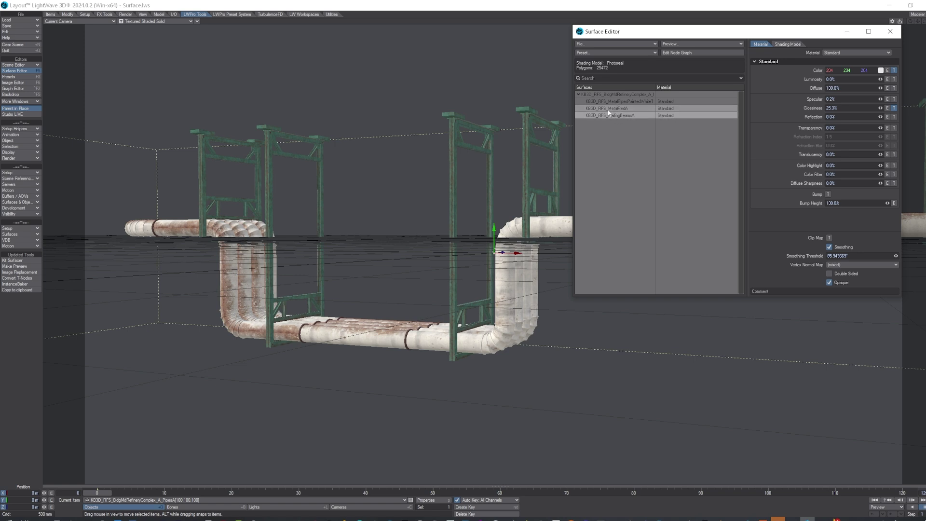
pyautogui.click(20, 279)
pyautogui.click(375, 110)
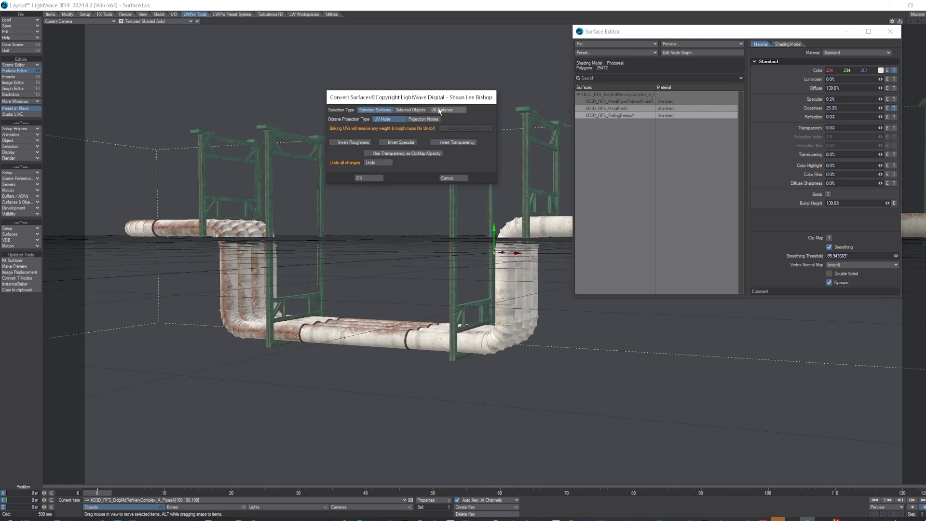
pyautogui.click(369, 178)
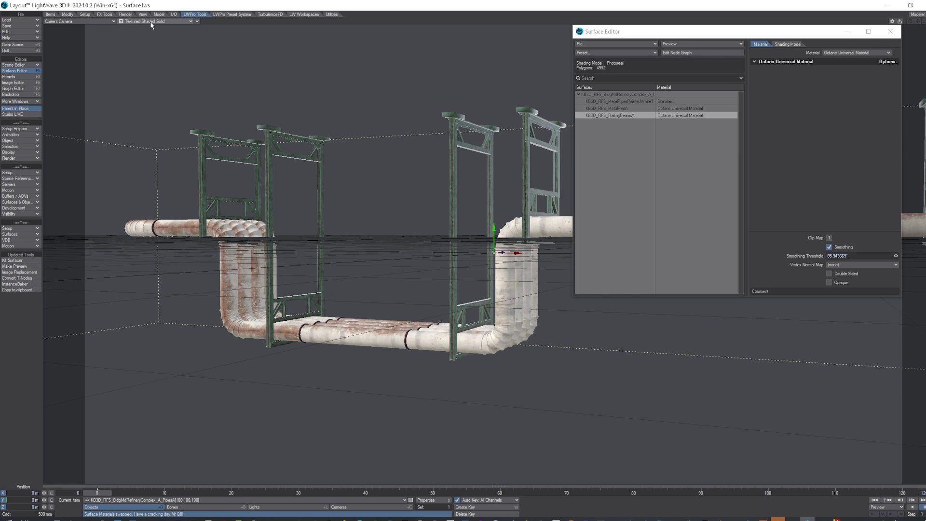
# - Inspect MetalRedA's node graph: the Octane Universal Material, Principled BSDF, texture and Unreal nodes
pyautogui.doubleClick(604, 108)
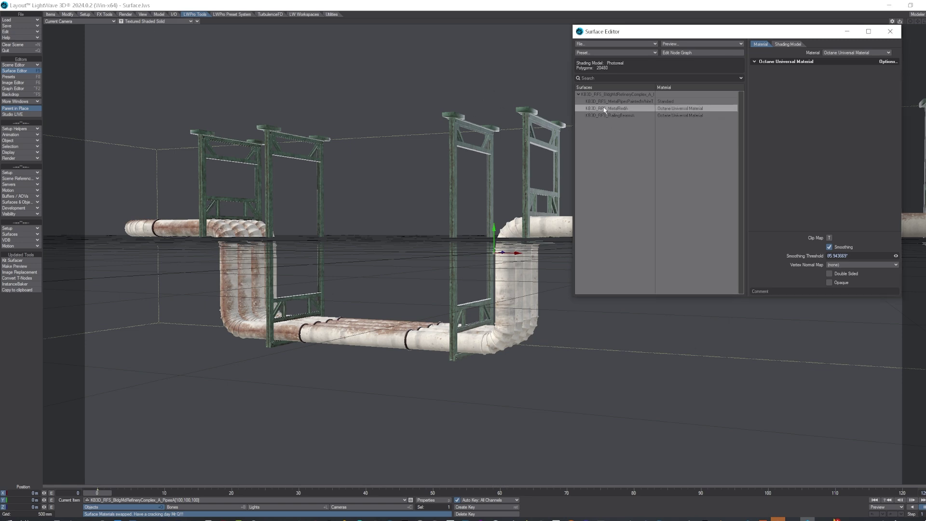
pyautogui.scroll(-2, 441, 227)
pyautogui.keyDown('alt'); pyautogui.moveTo(421, 232); pyautogui.dragTo(416, 272); pyautogui.keyUp('alt')
pyautogui.click(413, 286)
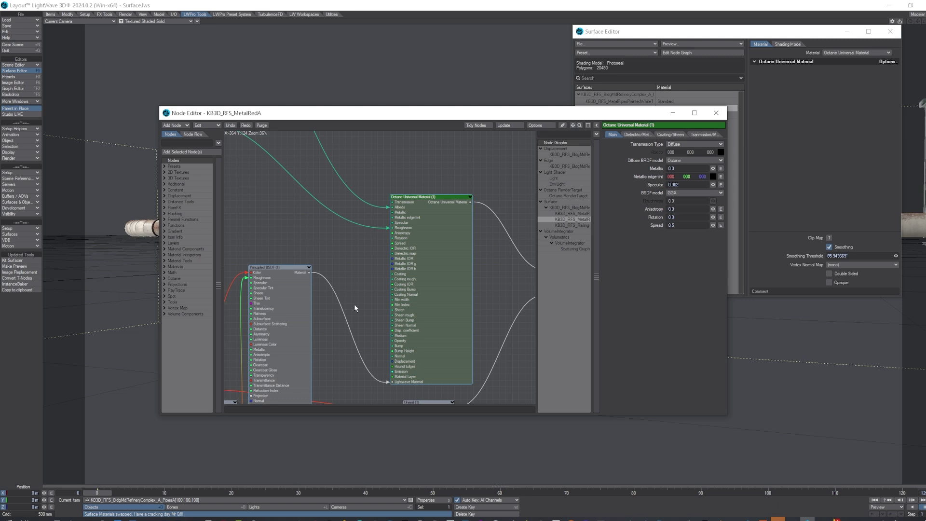
pyautogui.keyDown('alt'); pyautogui.moveTo(356, 308); pyautogui.dragTo(399, 231); pyautogui.keyUp('alt')
pyautogui.click(393, 213)
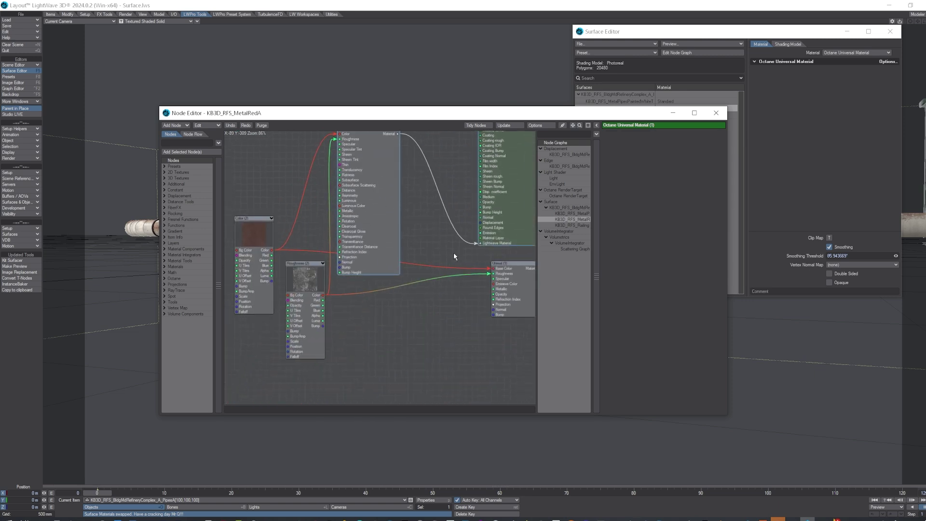
pyautogui.keyDown('alt'); pyautogui.moveTo(453, 252); pyautogui.dragTo(329, 216); pyautogui.keyUp('alt')
pyautogui.click(414, 261)
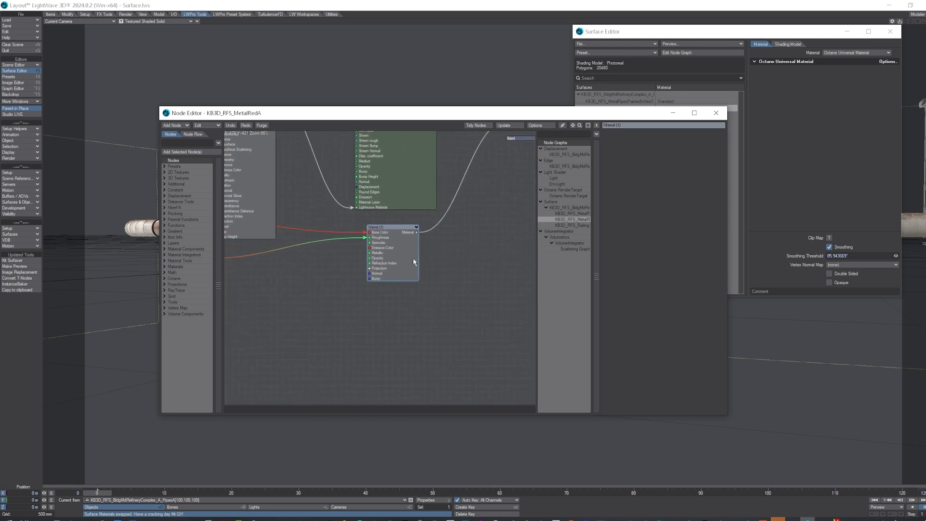
# - Close the Node Editor and switch viewport shading to VPR
pyautogui.click(716, 112)
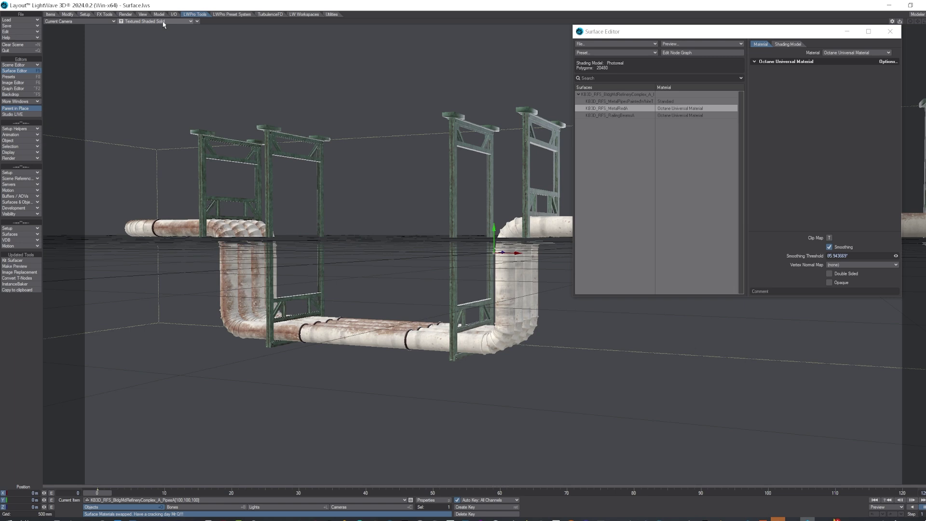
pyautogui.click(164, 21)
pyautogui.click(169, 56)
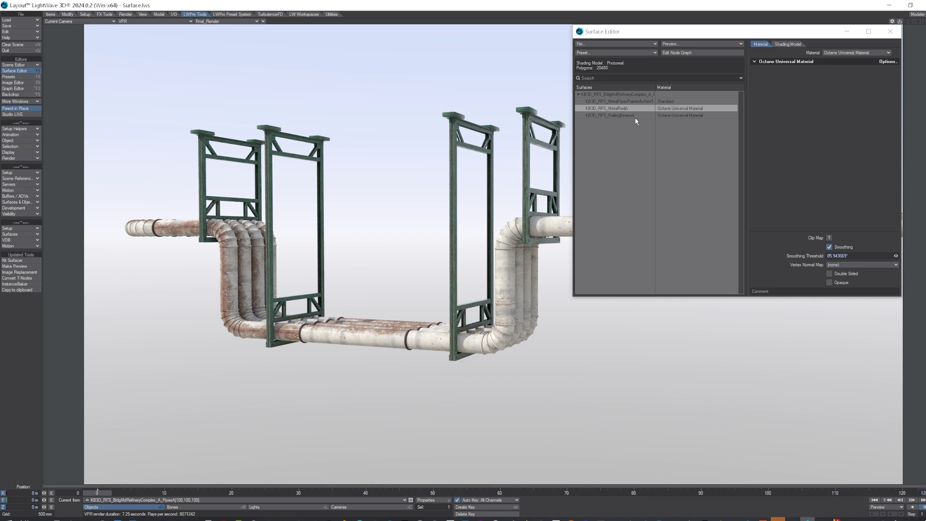
# - Load the rusty metal scan textures onto MetalPipesPaintedWhiteTrim at 4k map resolution with the FBX + Surface Loader
pyautogui.click(619, 102)
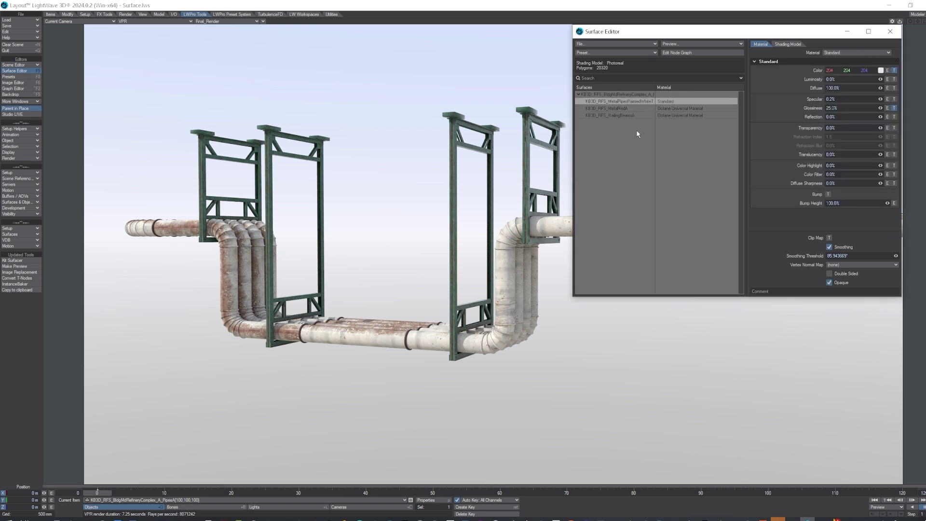
pyautogui.click(14, 263)
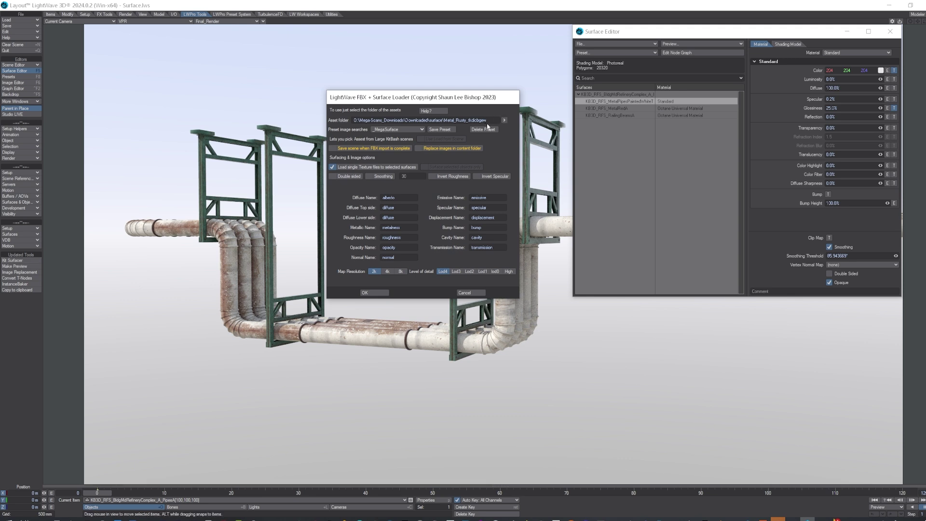
pyautogui.moveTo(487, 120); pyautogui.dragTo(334, 133)
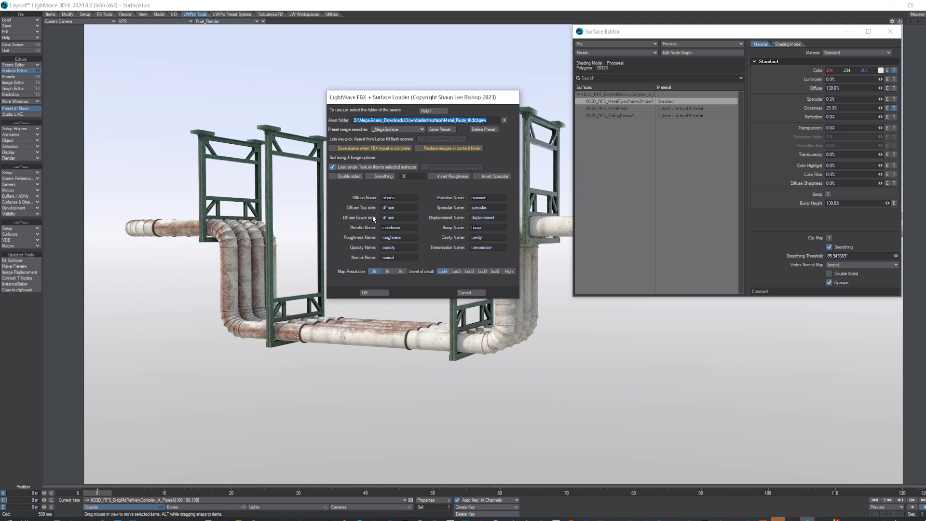
pyautogui.click(407, 120)
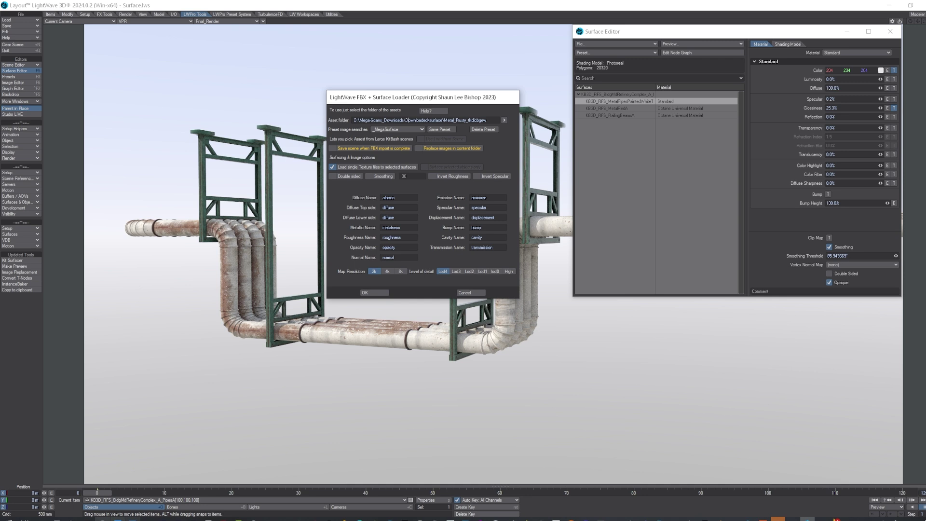
pyautogui.moveTo(57, 519)
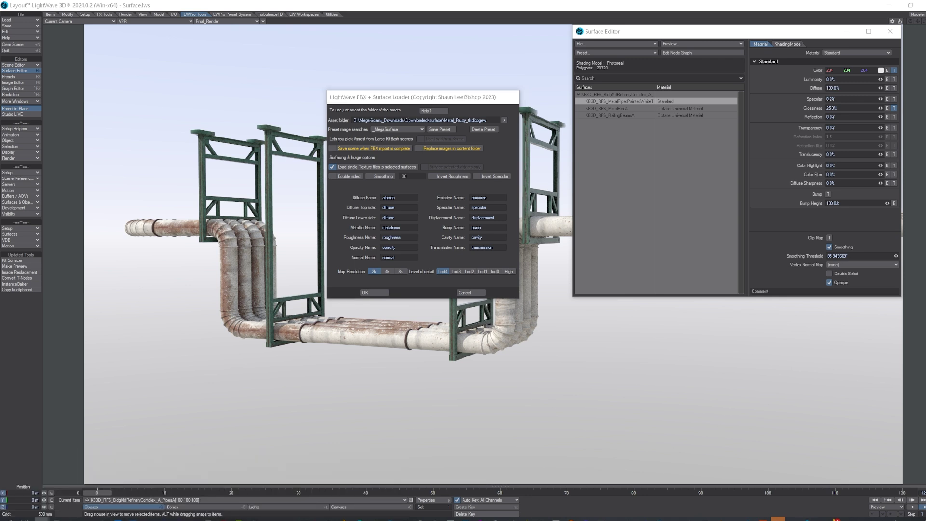
pyautogui.click(388, 271)
pyautogui.click(380, 294)
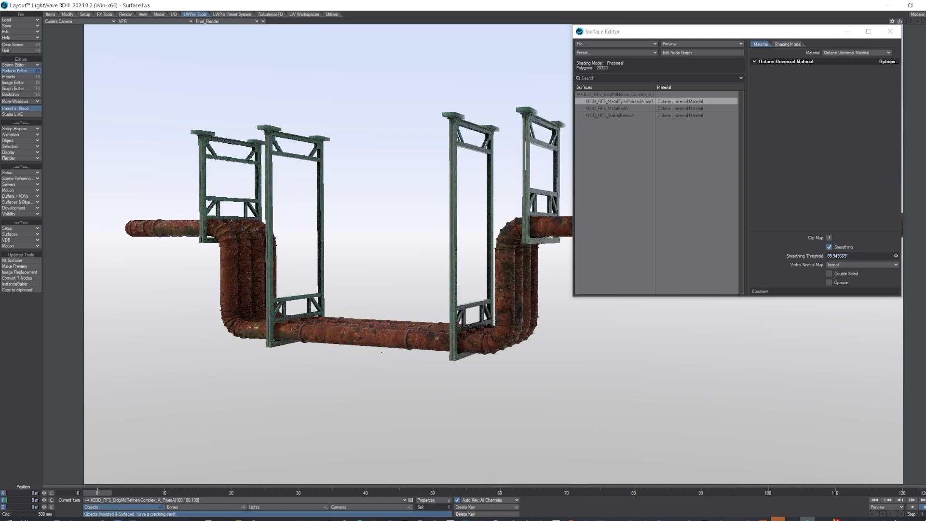
# - Review the painted pipe surface's new image texture, Unreal and Normal nodes in the Node Editor
pyautogui.doubleClick(630, 104)
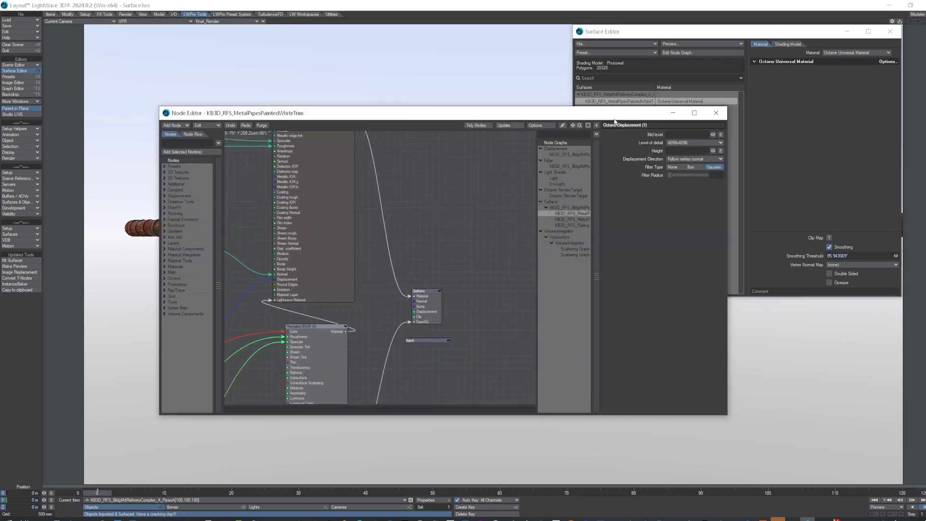
pyautogui.keyDown('alt'); pyautogui.moveTo(332, 223); pyautogui.dragTo(541, 302); pyautogui.keyUp('alt')
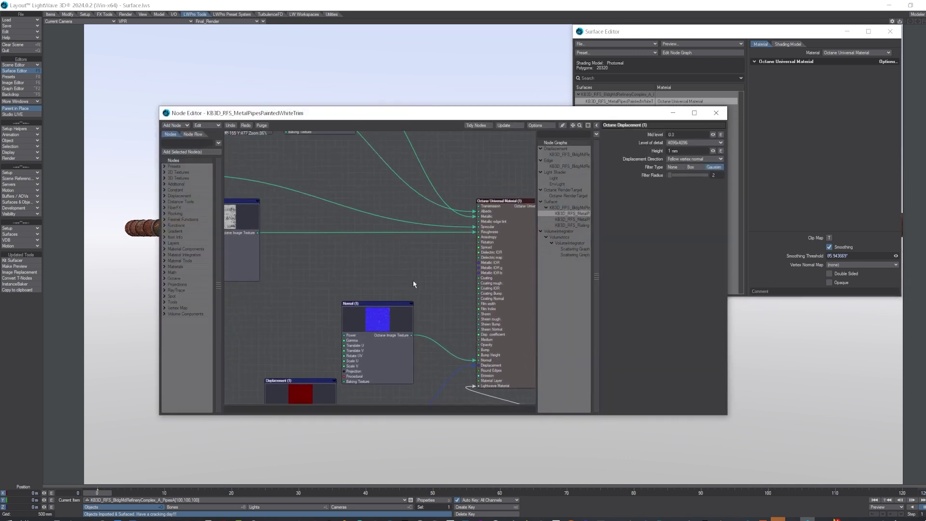
pyautogui.keyDown('alt'); pyautogui.moveTo(413, 283); pyautogui.dragTo(360, 149); pyautogui.keyUp('alt')
pyautogui.keyDown('alt'); pyautogui.moveTo(418, 304); pyautogui.dragTo(427, 154); pyautogui.keyUp('alt')
pyautogui.moveTo(424, 278)
pyautogui.keyDown('alt'); pyautogui.mouseDown()
pyautogui.moveTo(422, 251)
pyautogui.moveTo(471, 188)
pyautogui.moveTo(414, 278)
pyautogui.mouseUp(); pyautogui.keyUp('alt')
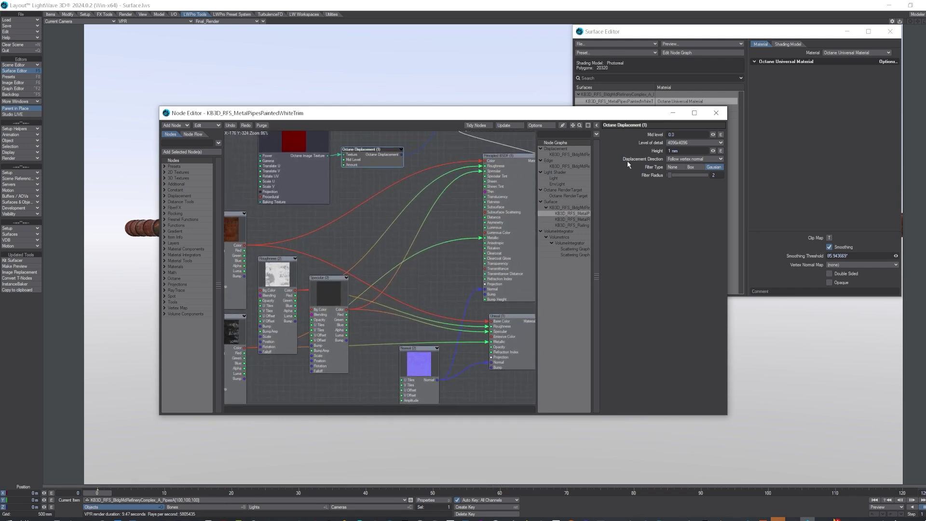
pyautogui.click(716, 113)
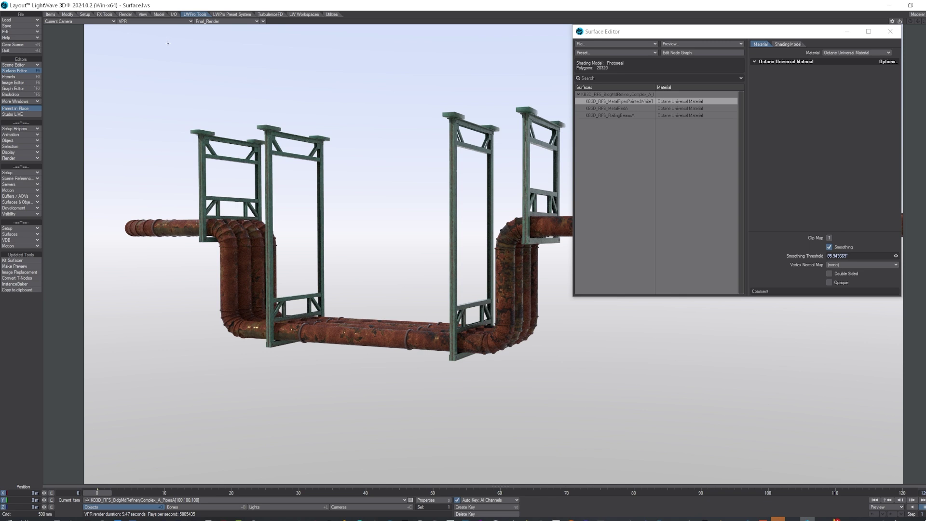
# - Start an Octane IPR preview render and move it aside to reveal the surface names
pyautogui.click(125, 15)
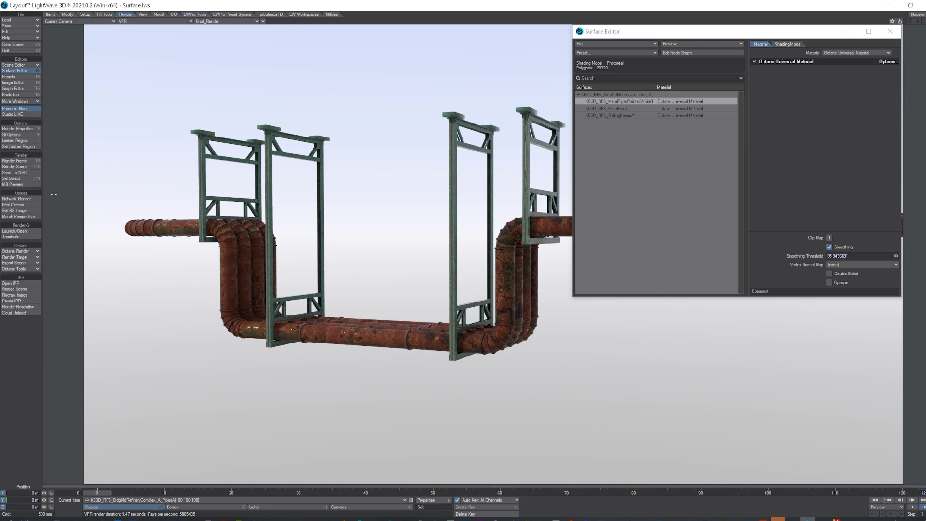
pyautogui.click(24, 283)
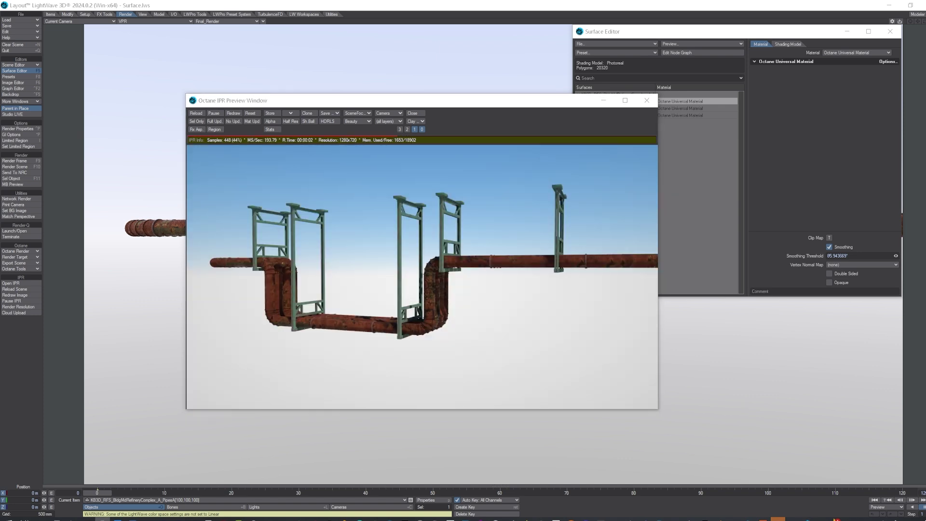
pyautogui.scroll(6, 432, 320)
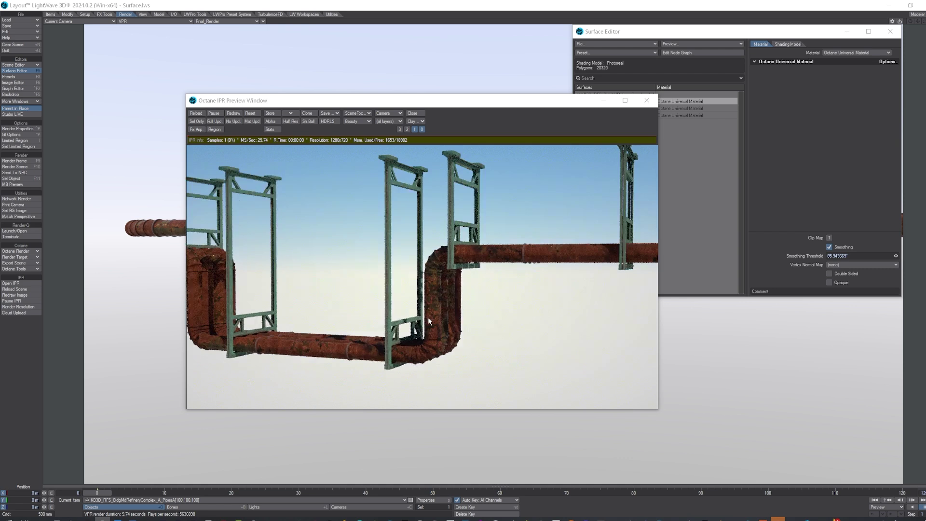
pyautogui.scroll(2, 464, 350)
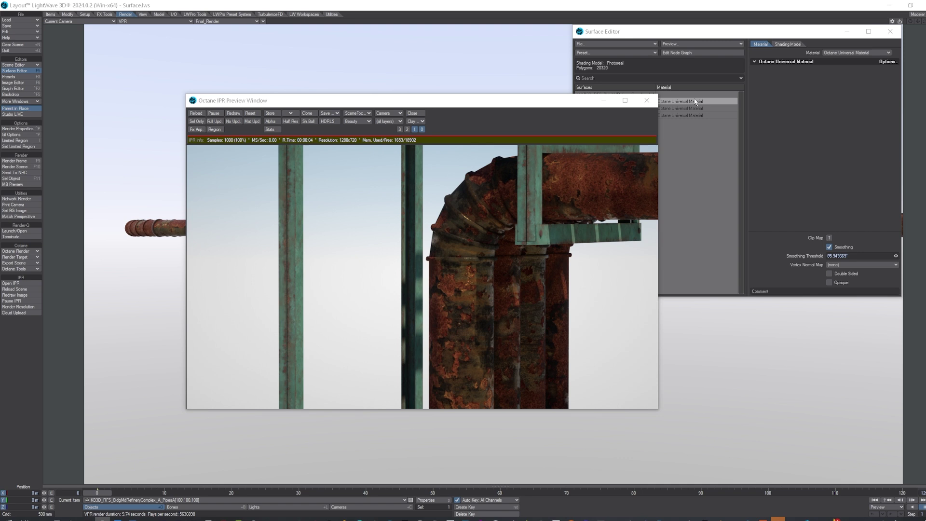
pyautogui.moveTo(500, 105); pyautogui.dragTo(456, 119)
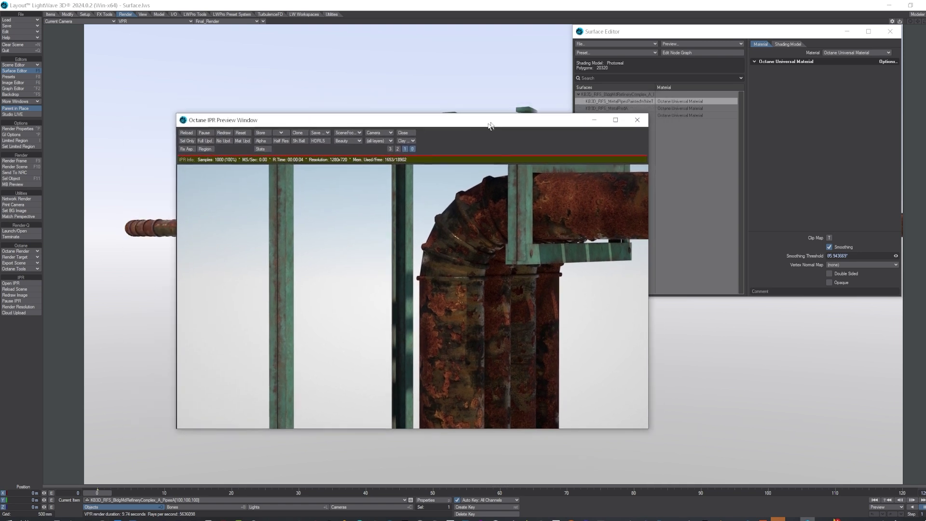
pyautogui.moveTo(490, 126); pyautogui.dragTo(448, 134)
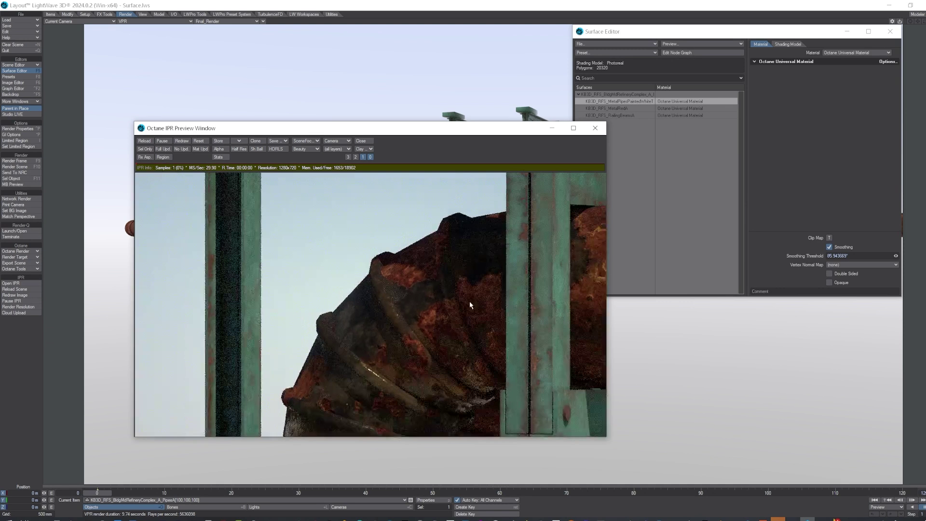
# - Bring the Surface Editor, then the IPR window, forward and close the Octane IPR preview
pyautogui.click(633, 106)
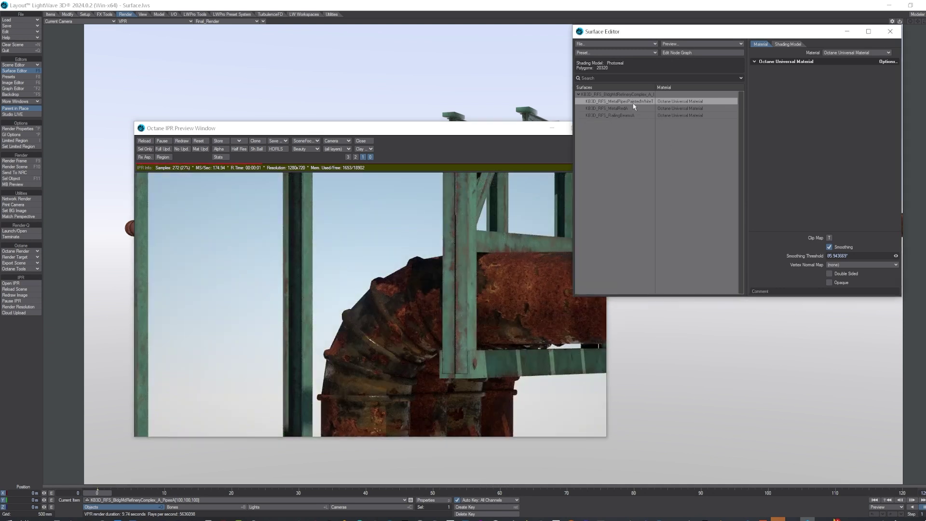
pyautogui.click(528, 133)
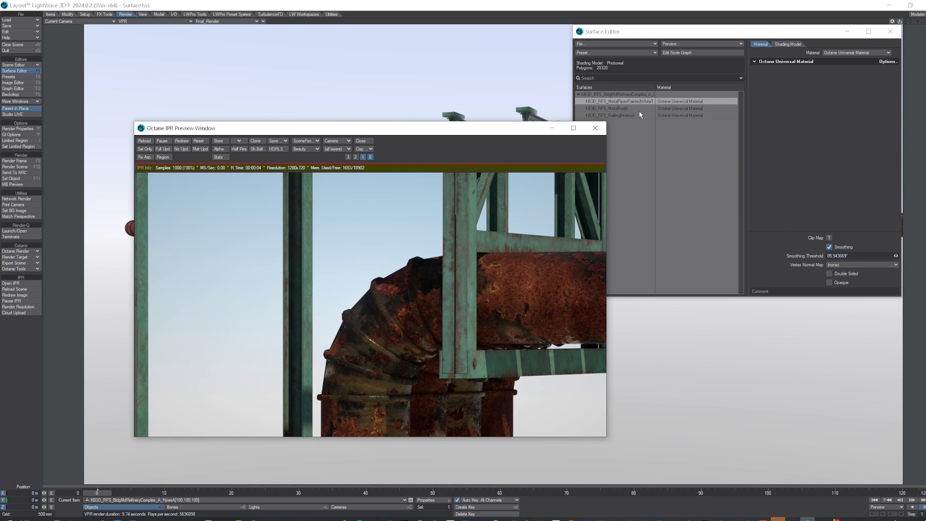
pyautogui.click(595, 128)
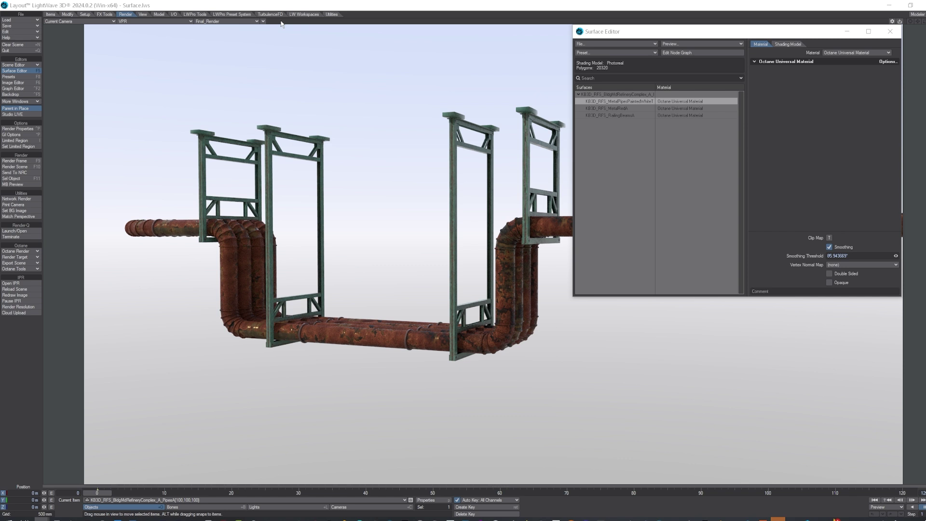
# - Retexture the pipes from S:\Textures_com\YellowPaint using the _Textures_com preset, then switch to Rotate
pyautogui.click(200, 15)
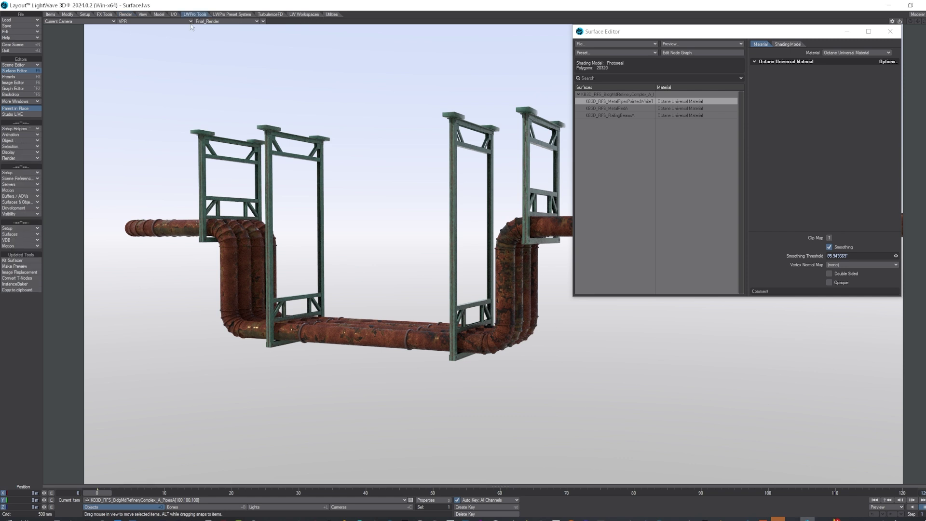
pyautogui.click(19, 260)
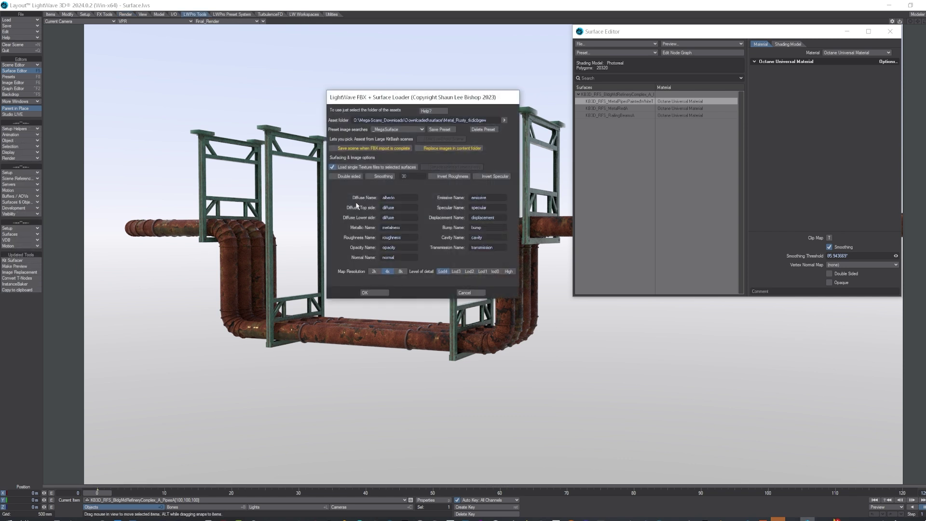
pyautogui.click(424, 120)
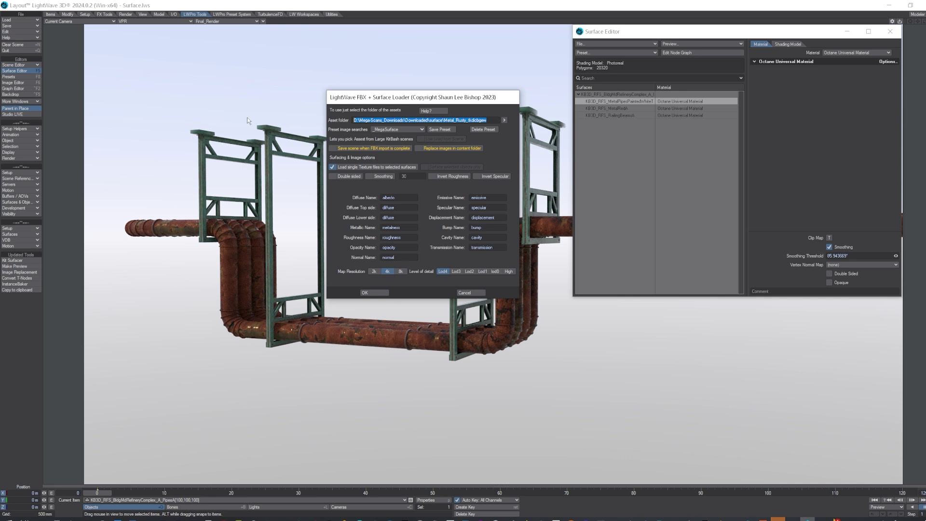
pyautogui.write('S:\\Textures_com\\YellowPaint')
pyautogui.press('Tab')
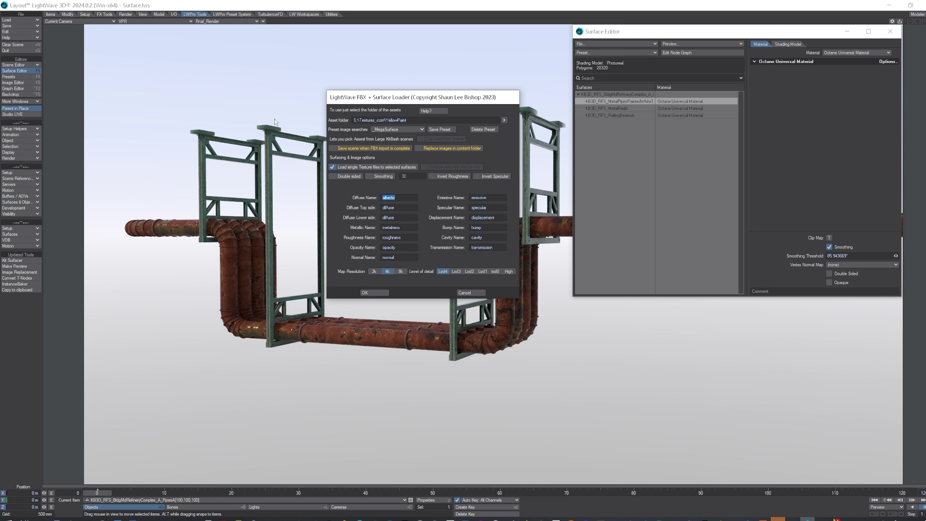
pyautogui.click(408, 130)
pyautogui.click(411, 135)
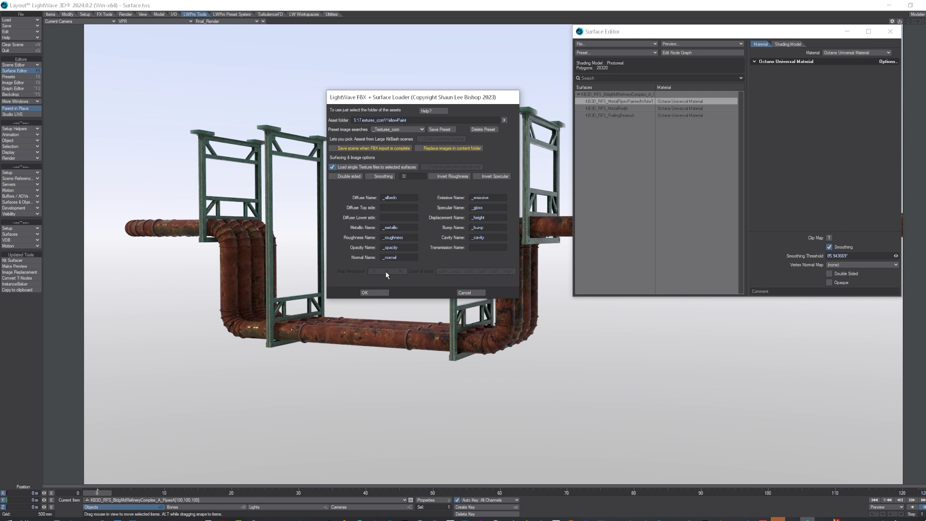
pyautogui.click(374, 293)
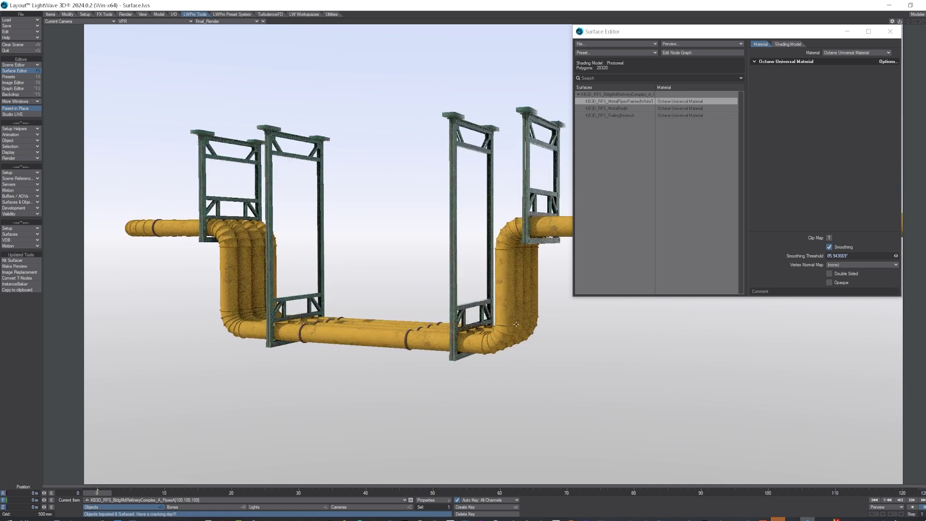
pyautogui.press('y')
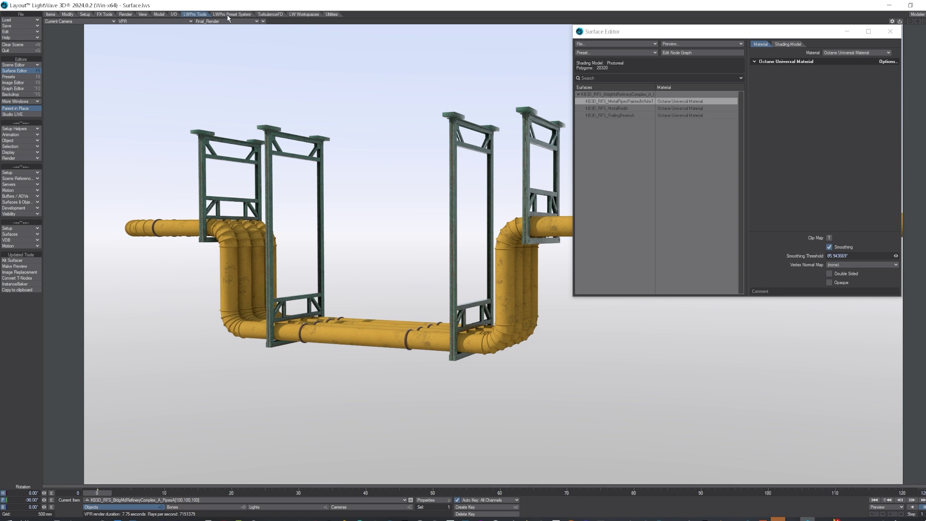
pyautogui.click(126, 15)
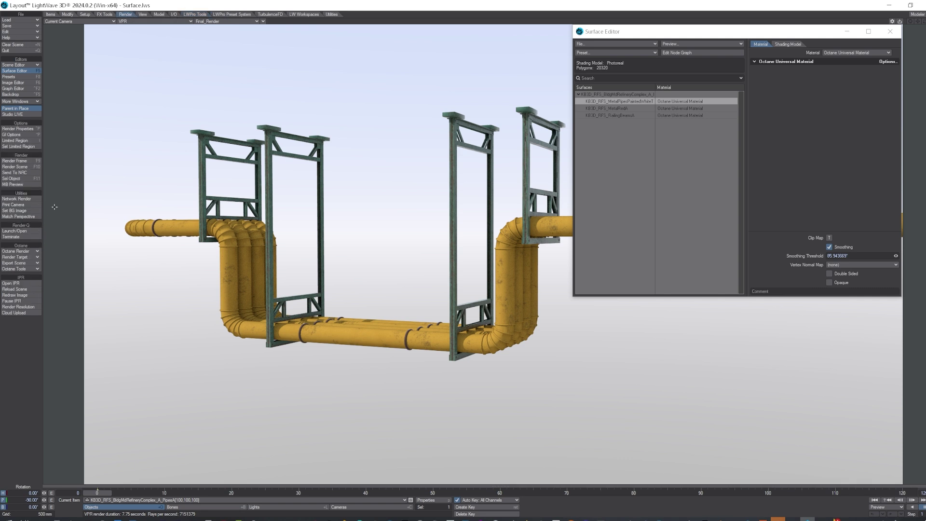
pyautogui.click(14, 283)
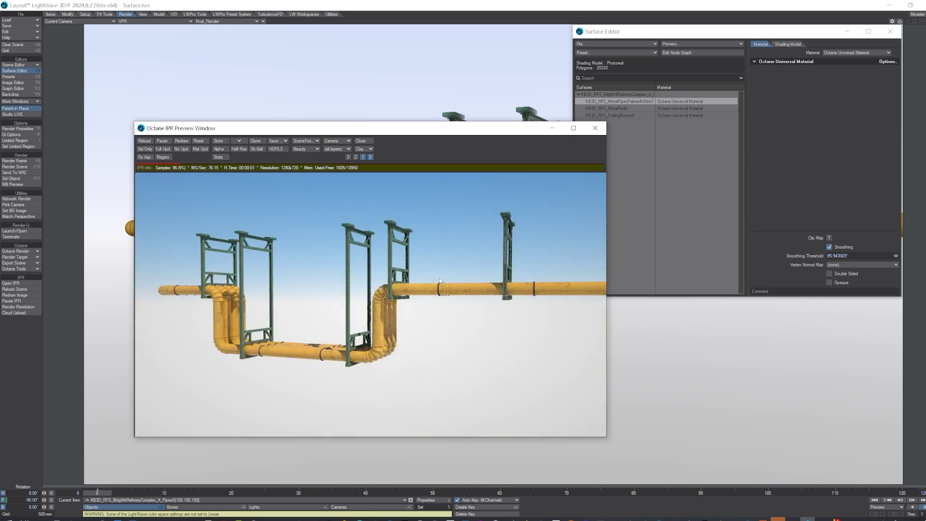
pyautogui.scroll(3, 396, 318)
pyautogui.scroll(3, 395, 319)
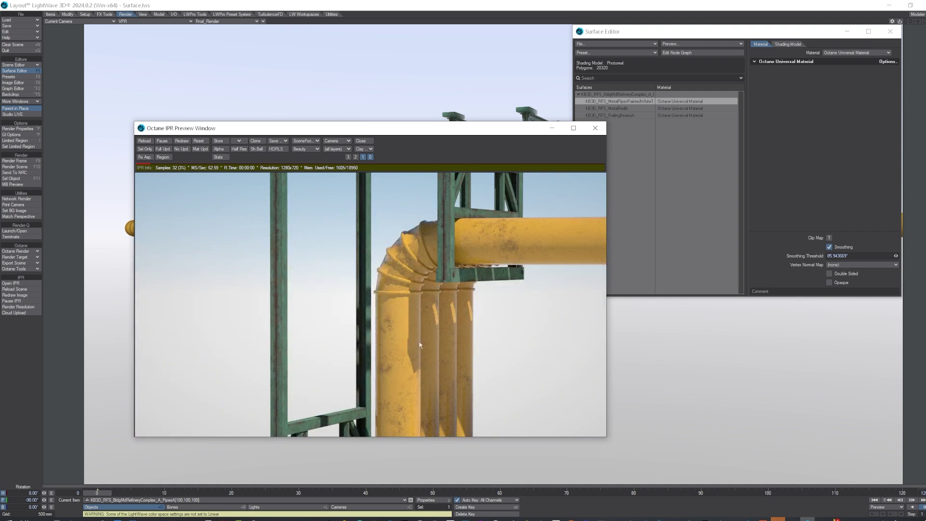
pyautogui.scroll(3, 419, 333)
pyautogui.moveTo(419, 332); pyautogui.dragTo(455, 347)
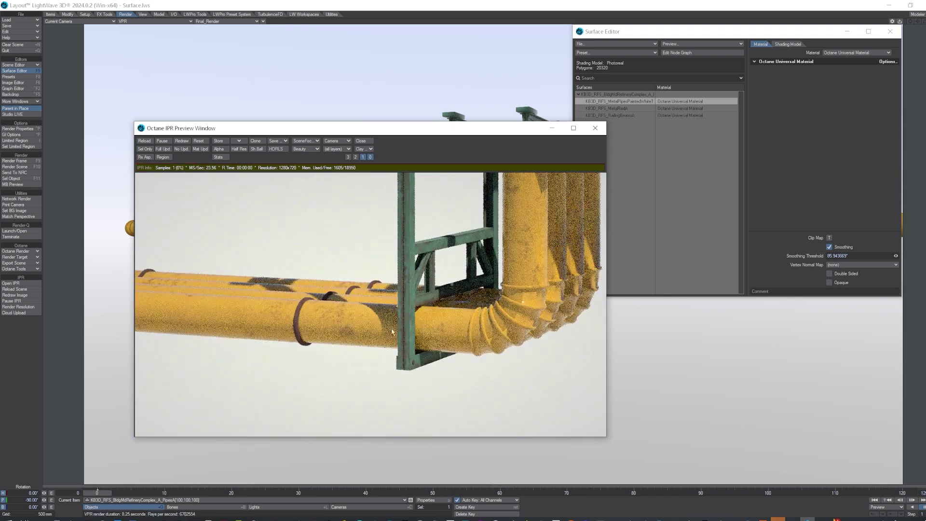
pyautogui.moveTo(392, 332); pyautogui.dragTo(527, 234)
pyautogui.click(595, 128)
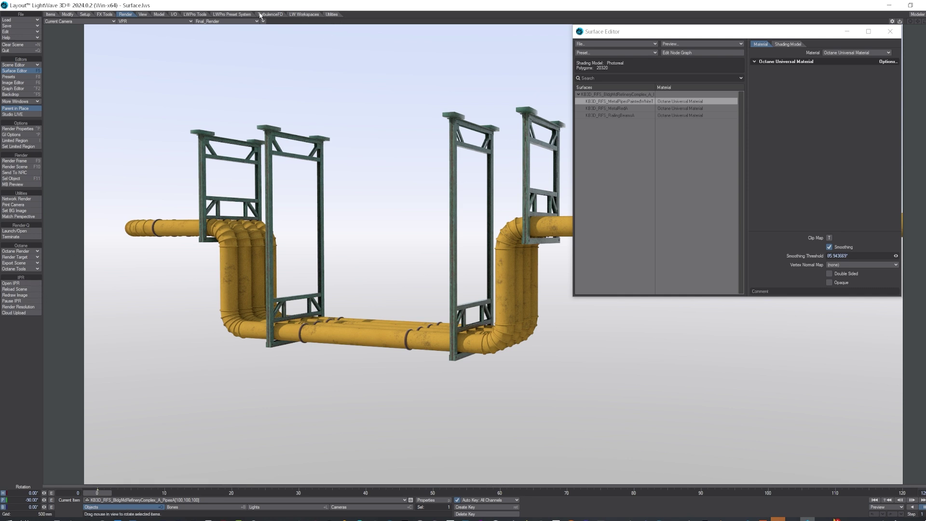
# - In the FBX + Surface Loader, change the Diffuse Name to _diff
pyautogui.click(239, 14)
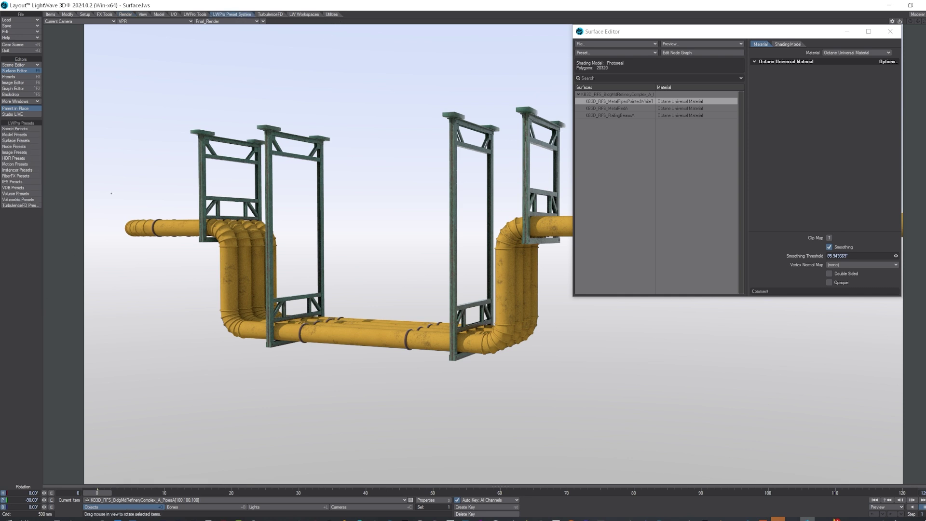
pyautogui.click(189, 15)
pyautogui.click(33, 260)
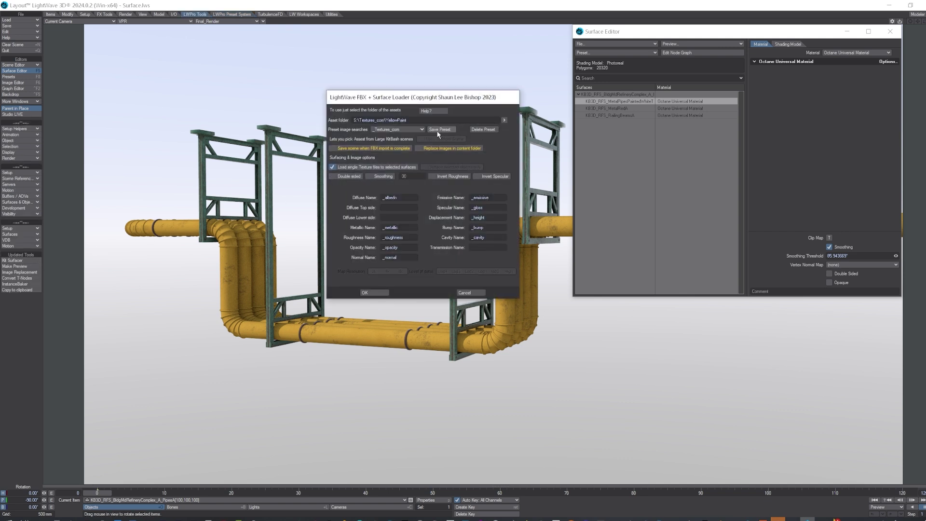
pyautogui.doubleClick(386, 199)
pyautogui.write('_diff')
pyautogui.press('Tab')
# - Save the loader settings as a current-settings preset named Blah
pyautogui.click(441, 129)
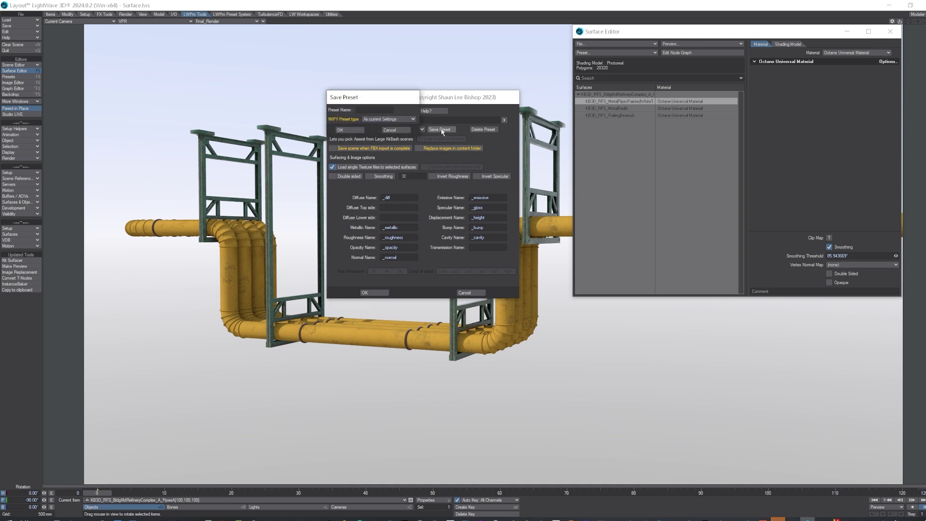
pyautogui.click(374, 112)
pyautogui.click(380, 120)
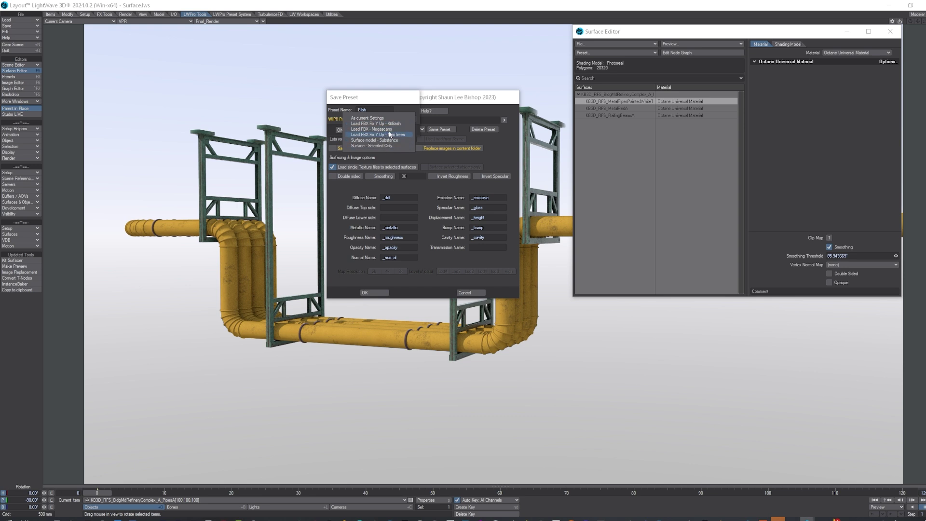
pyautogui.click(394, 119)
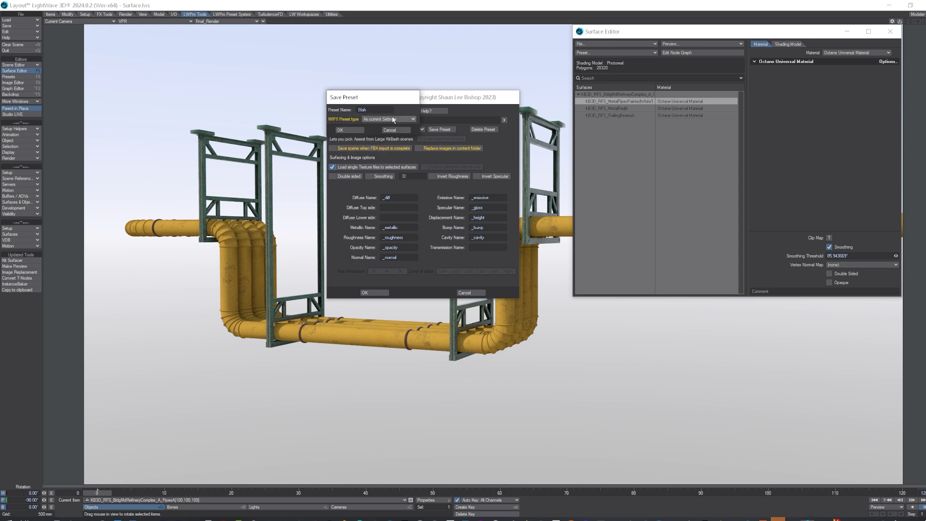
pyautogui.click(362, 130)
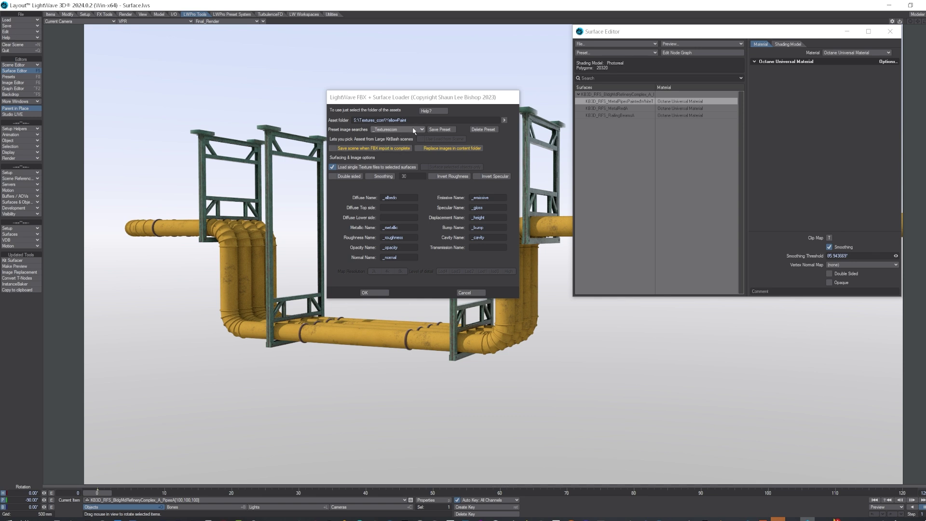
# - Choose the _Blah image-search preset and delete it
pyautogui.click(386, 130)
pyautogui.click(417, 138)
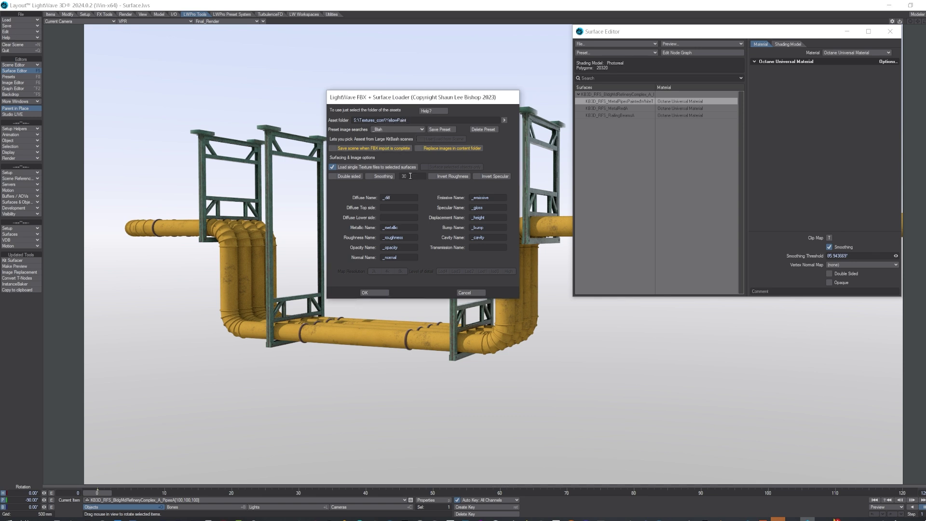
pyautogui.click(391, 198)
pyautogui.click(483, 130)
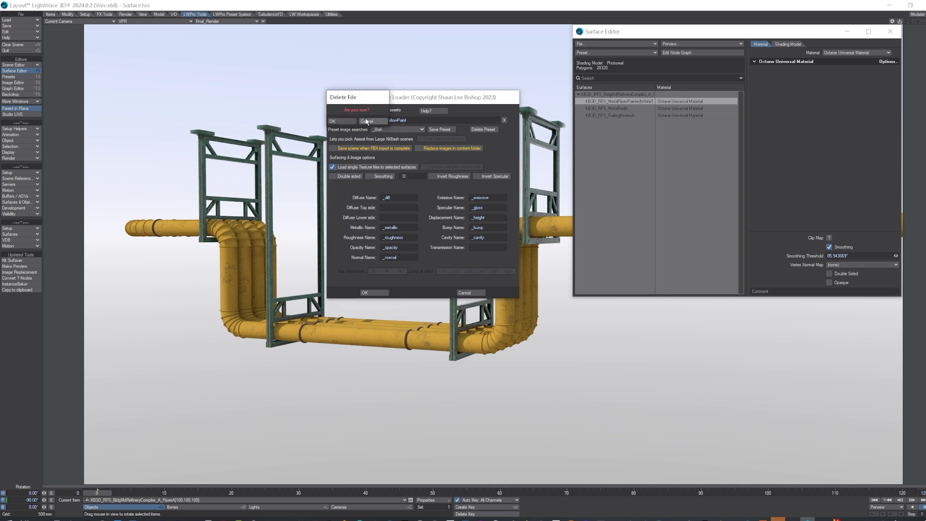
pyautogui.click(350, 120)
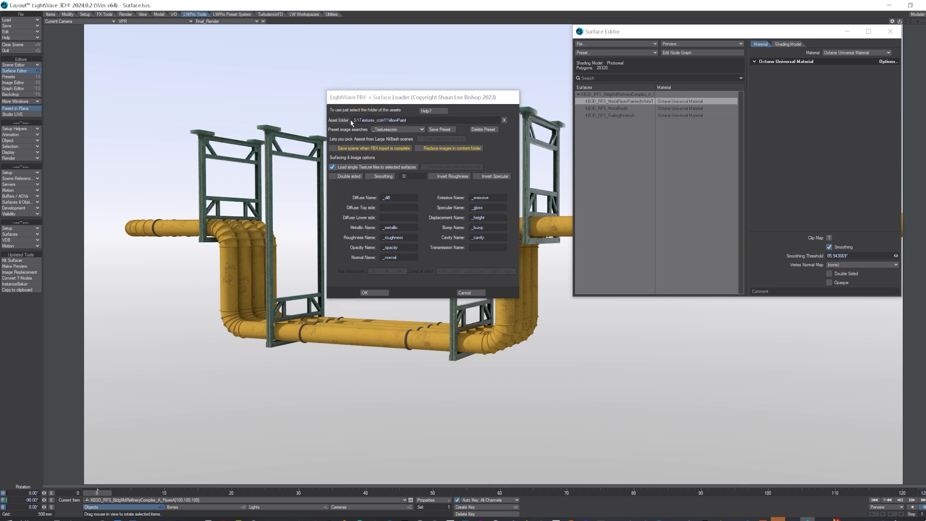
# - Confirm _Texturescom is the selected preset and nudge the loader dialog right and down
pyautogui.click(403, 130)
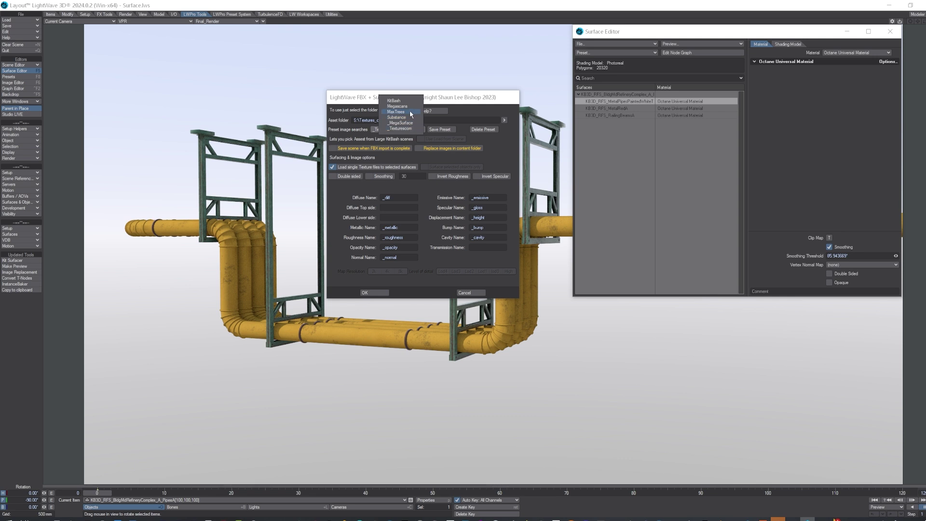
pyautogui.click(400, 128)
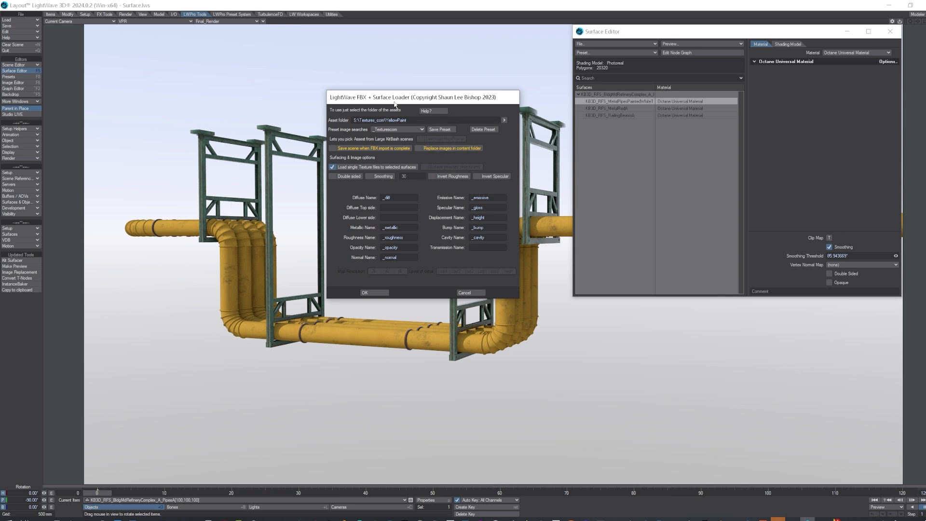
pyautogui.moveTo(404, 104); pyautogui.dragTo(428, 109)
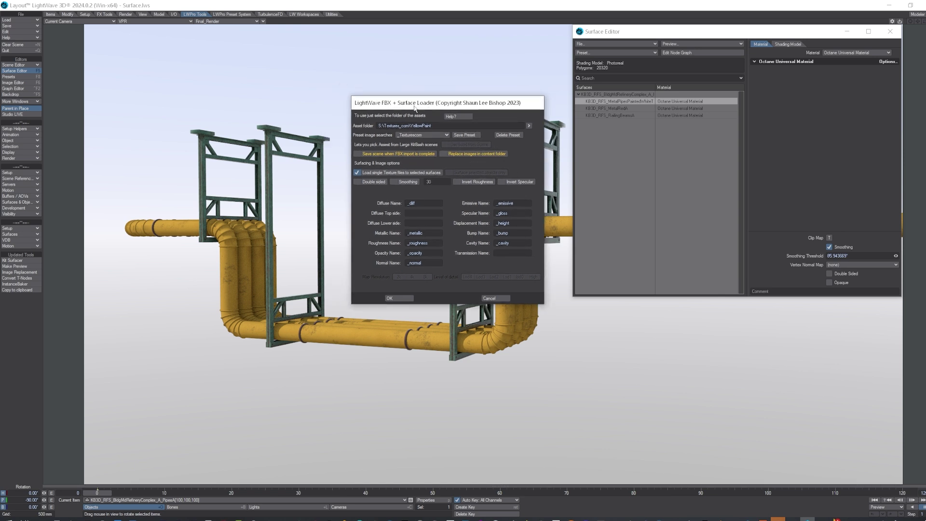